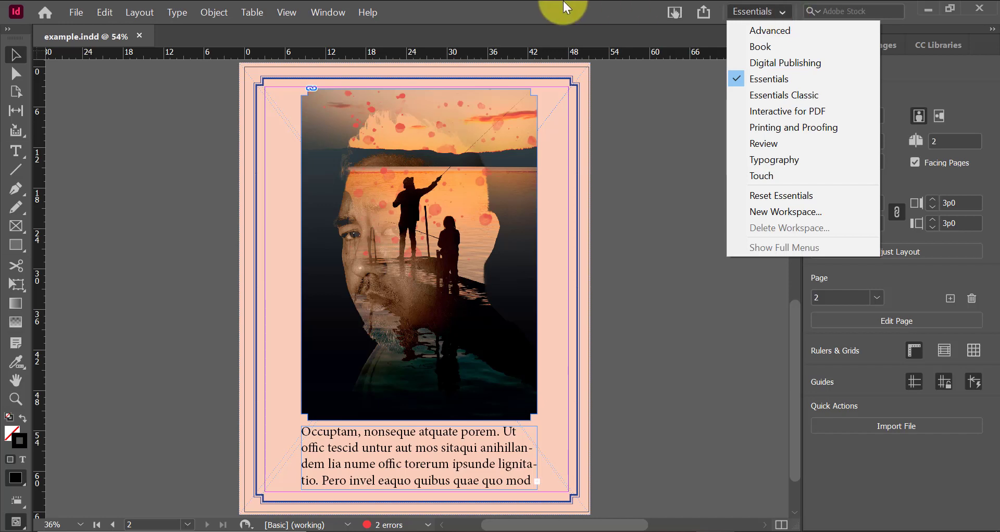
- Show the Pages panel from the Window menu and add a new page to the document
click(326, 8)
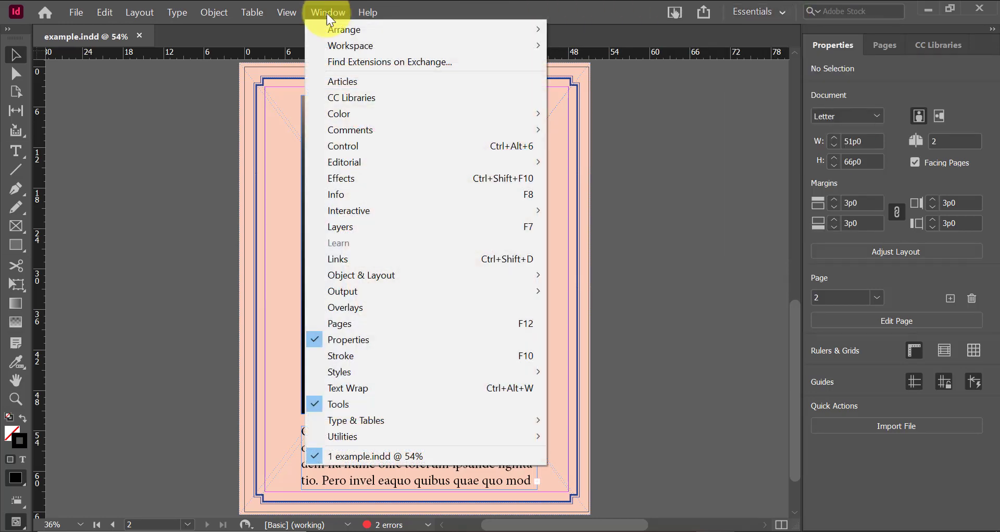
click(402, 324)
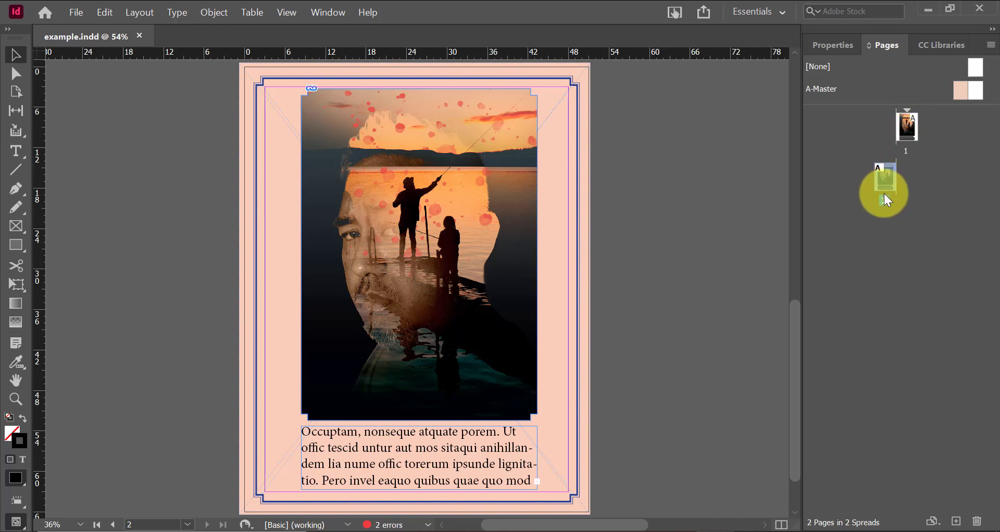
click(956, 522)
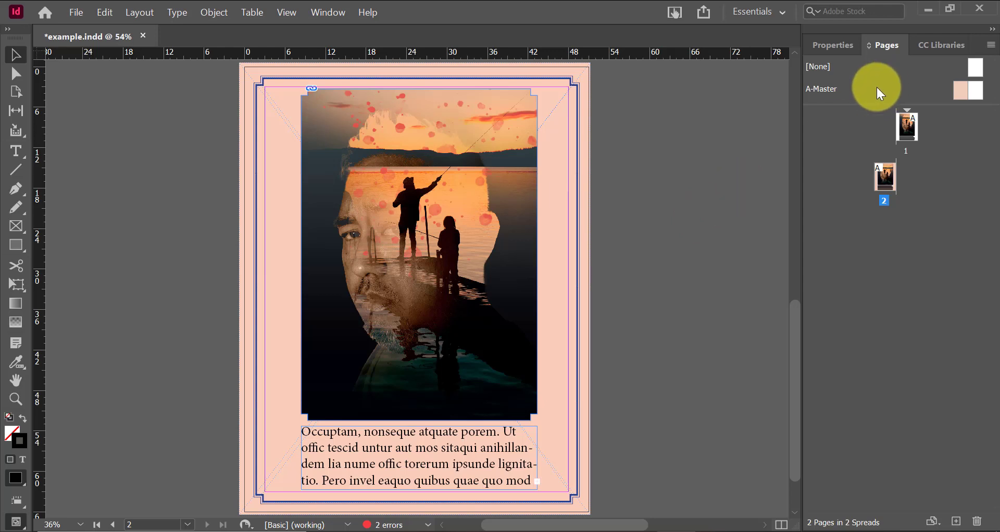
- Open A-Master, apply it to page 1, then return to page 2
drag(868, 108, 839, 116)
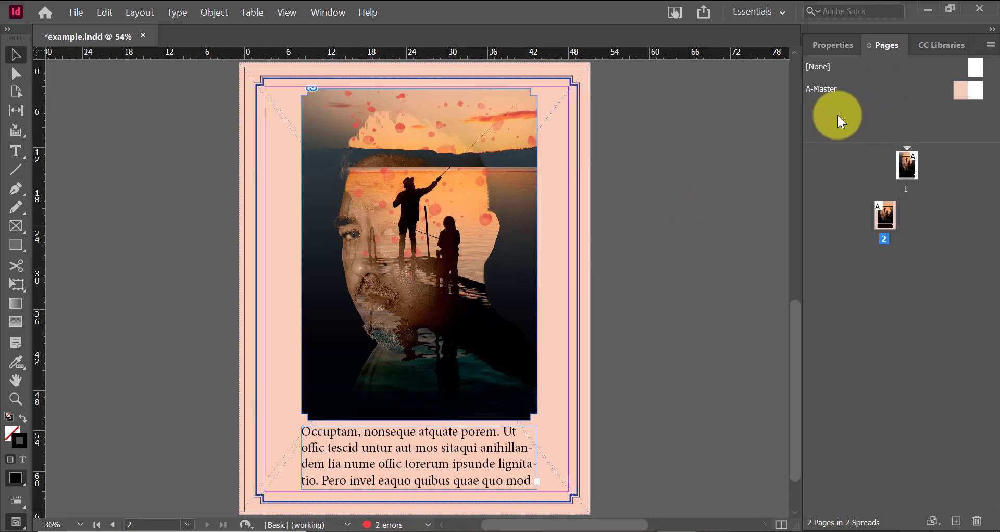
double_click(961, 87)
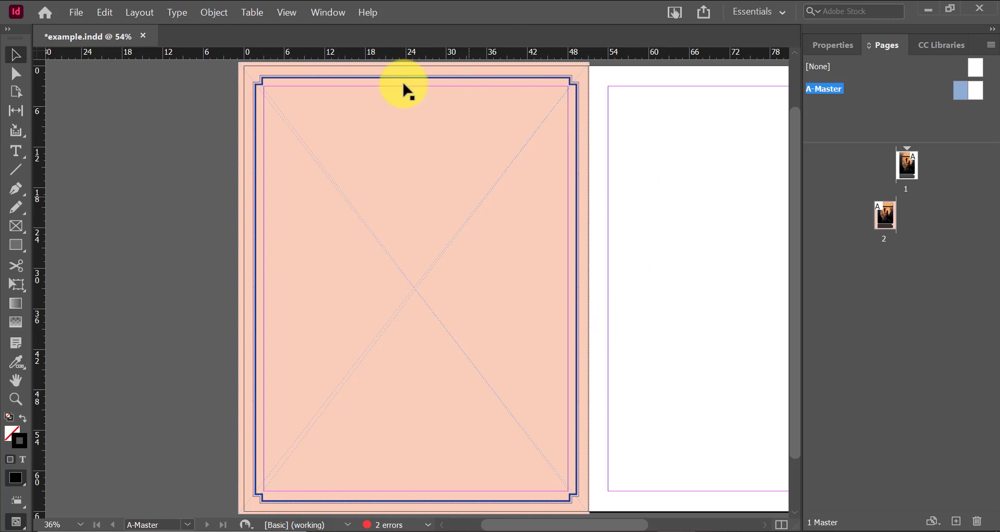
click(915, 156)
drag(914, 154, 914, 155)
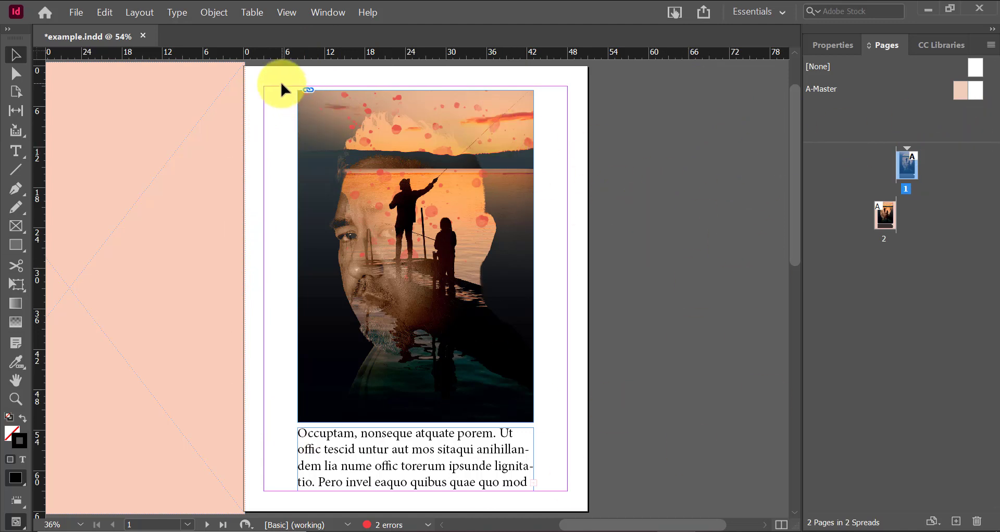
double_click(891, 220)
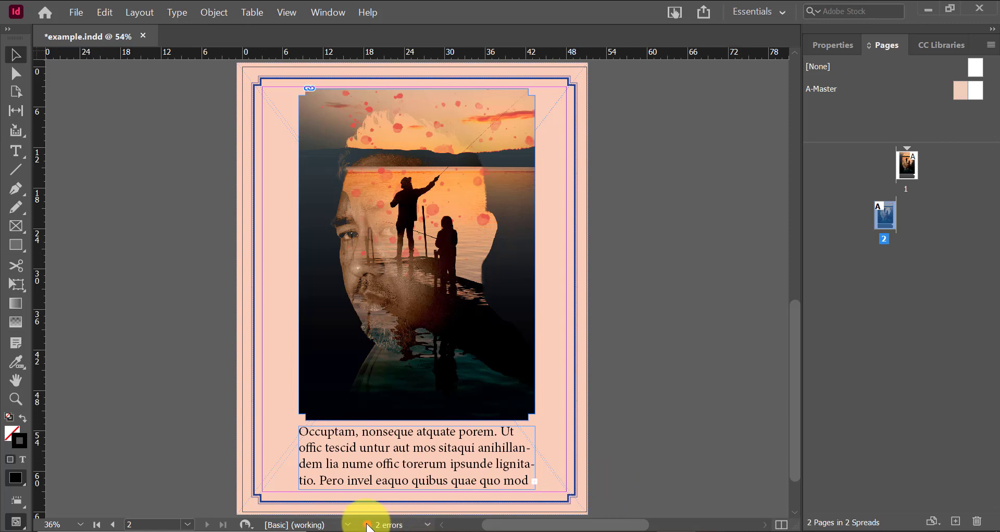
- Open the Preflight panel and expand TEXT > Overset text to list the two overset frames
click(427, 524)
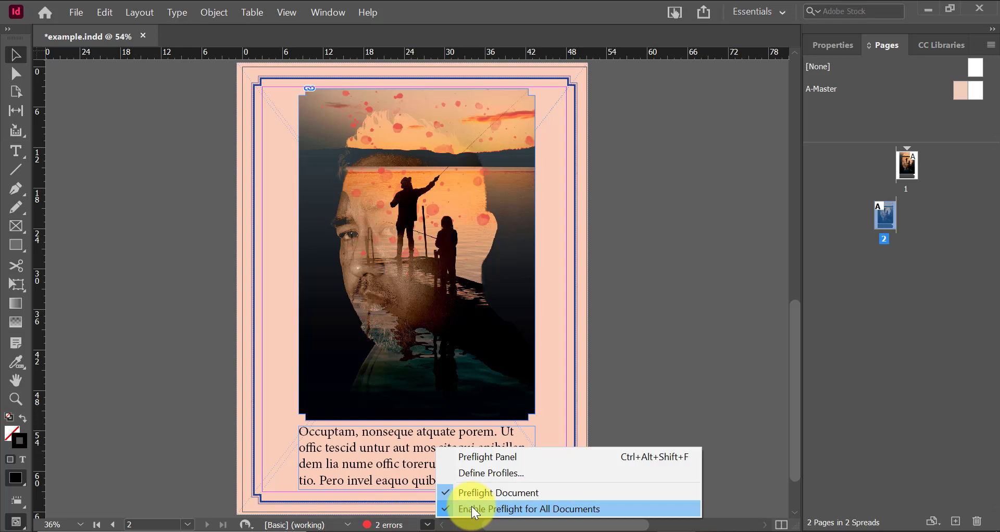
click(496, 457)
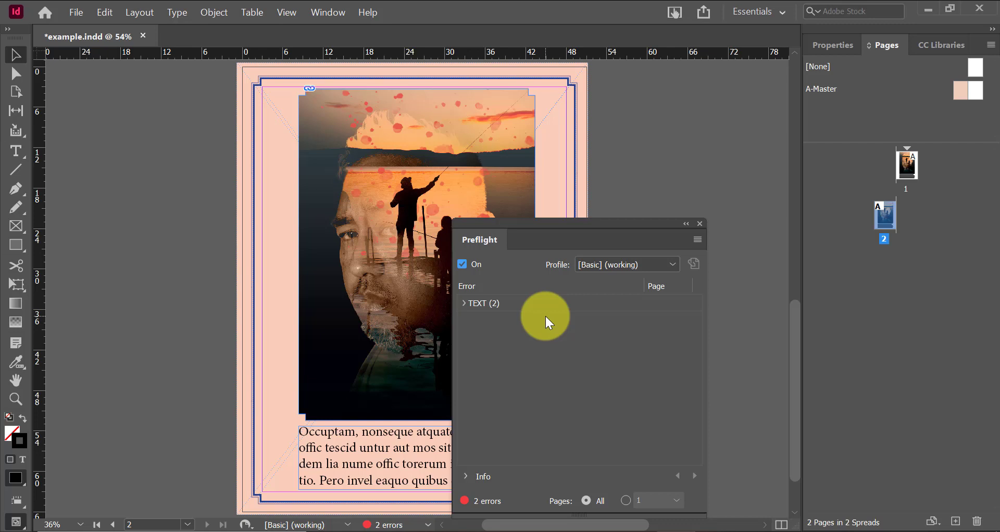
click(462, 304)
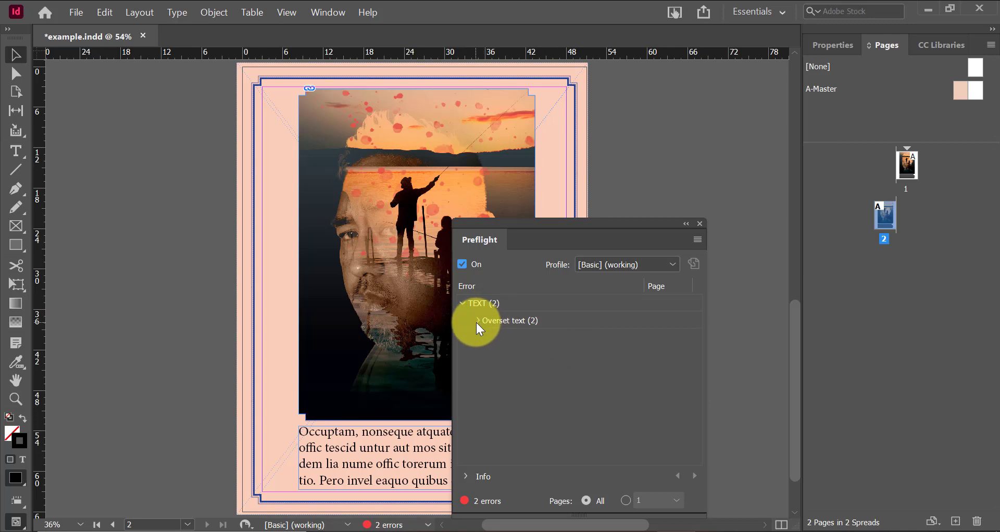
click(477, 321)
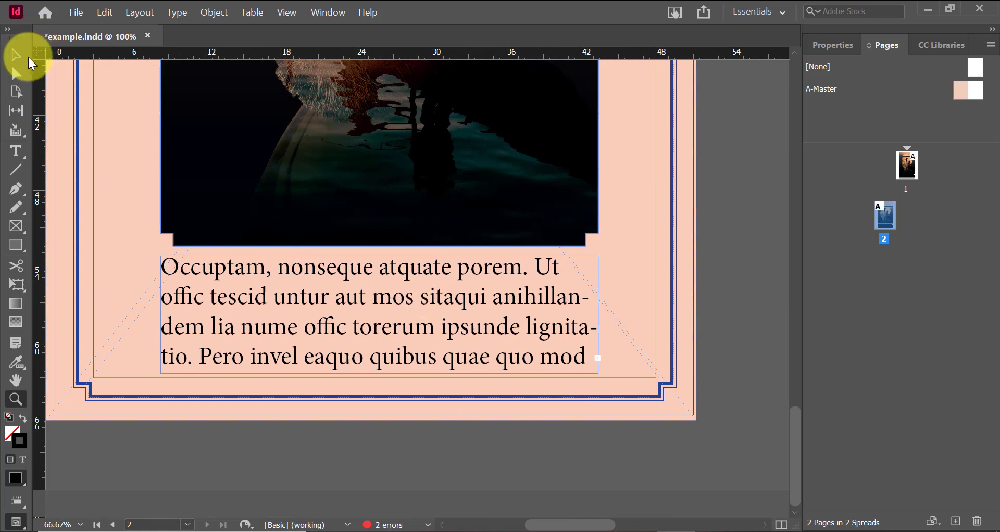
- Switch to the Selection tool
click(16, 54)
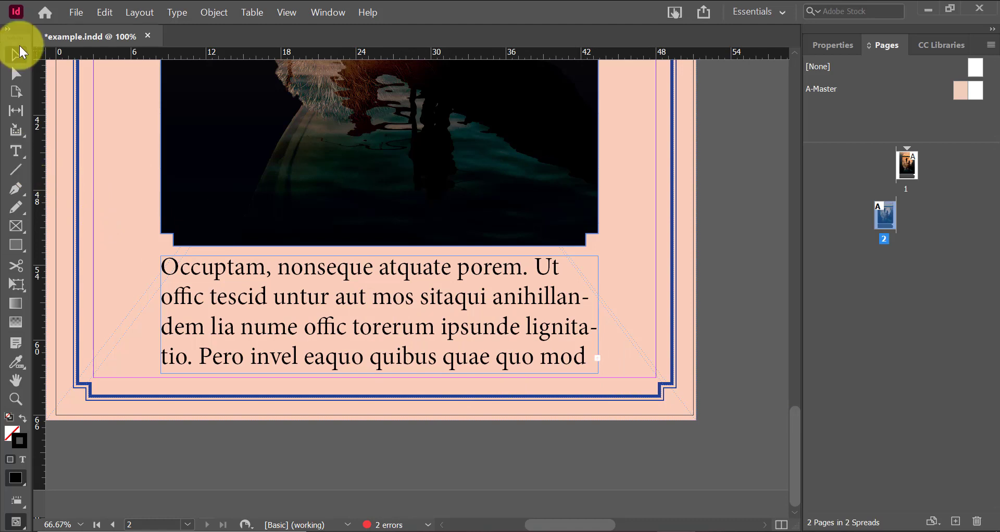
- Thread page 2's overset text into a new frame below the page, then undo it
click(599, 363)
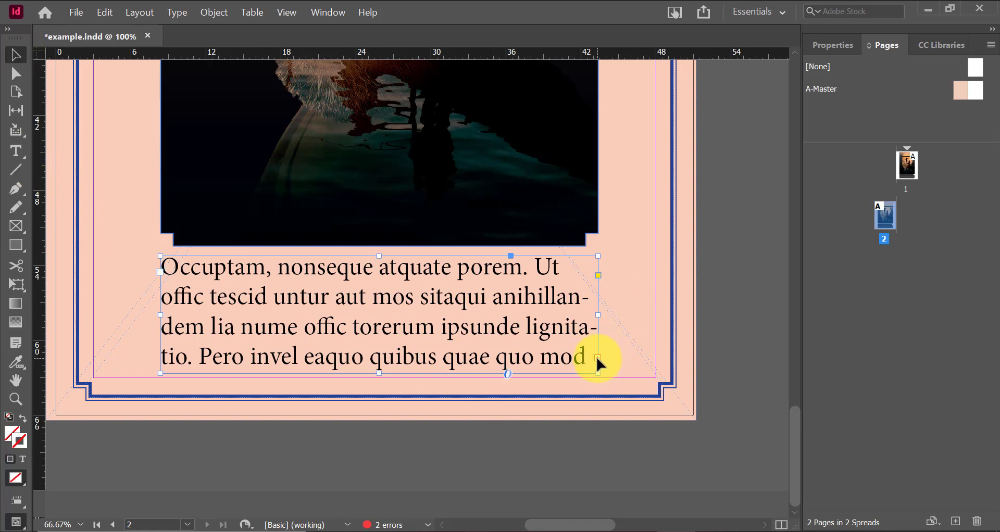
click(599, 359)
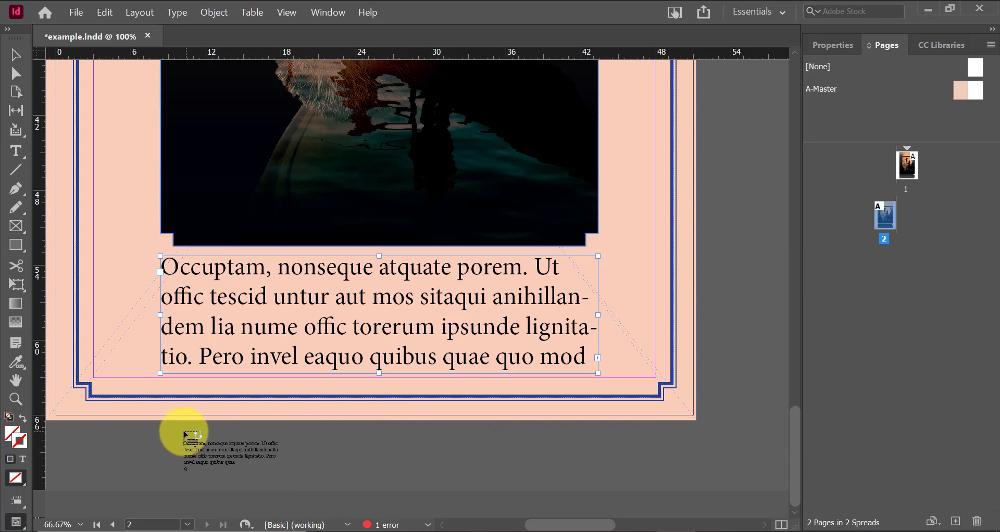
drag(183, 431, 667, 519)
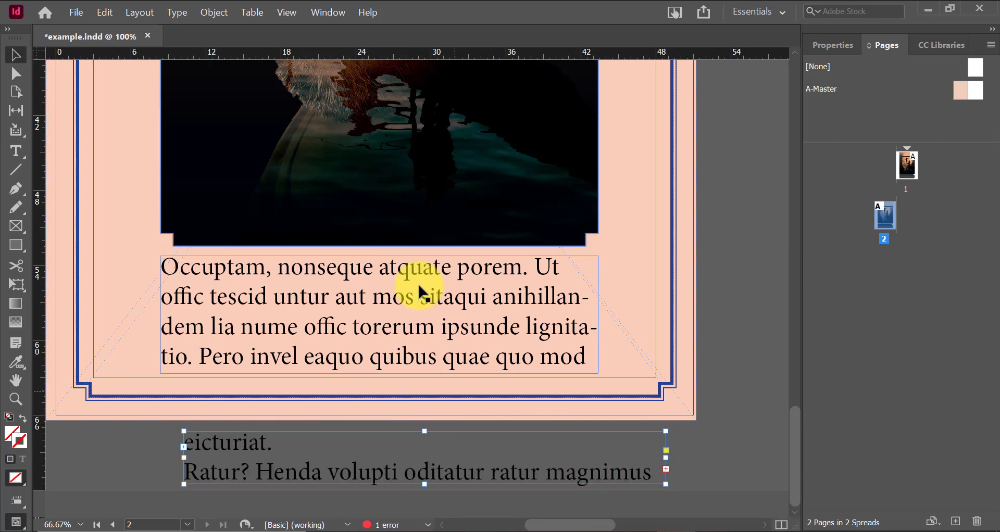
key(ctrl+z)
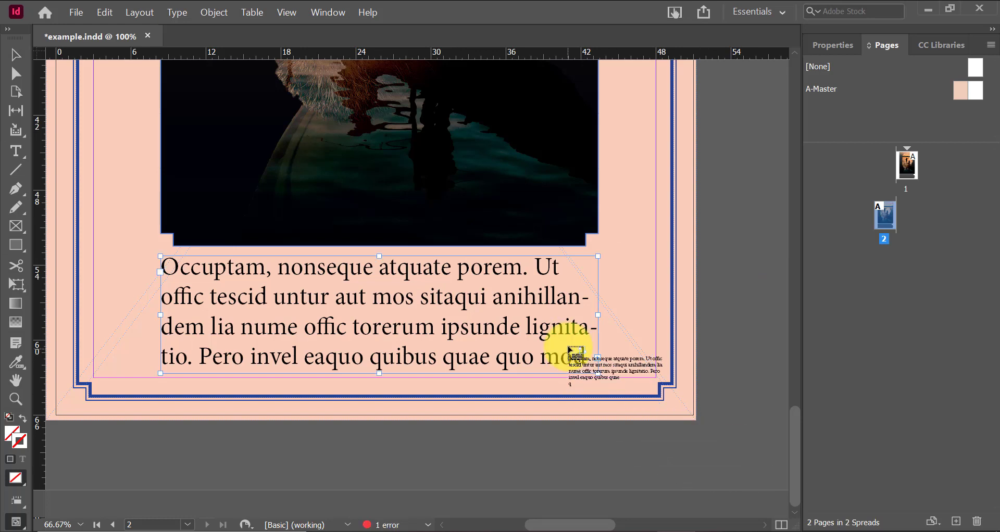
- Select all of the paragraph's text with the Type tool
click(16, 151)
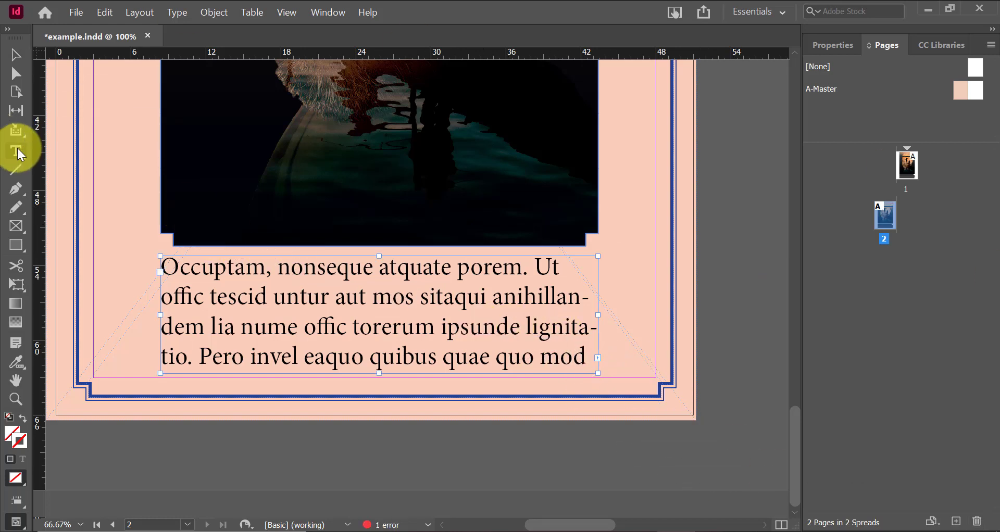
click(376, 330)
key(ctrl+a)
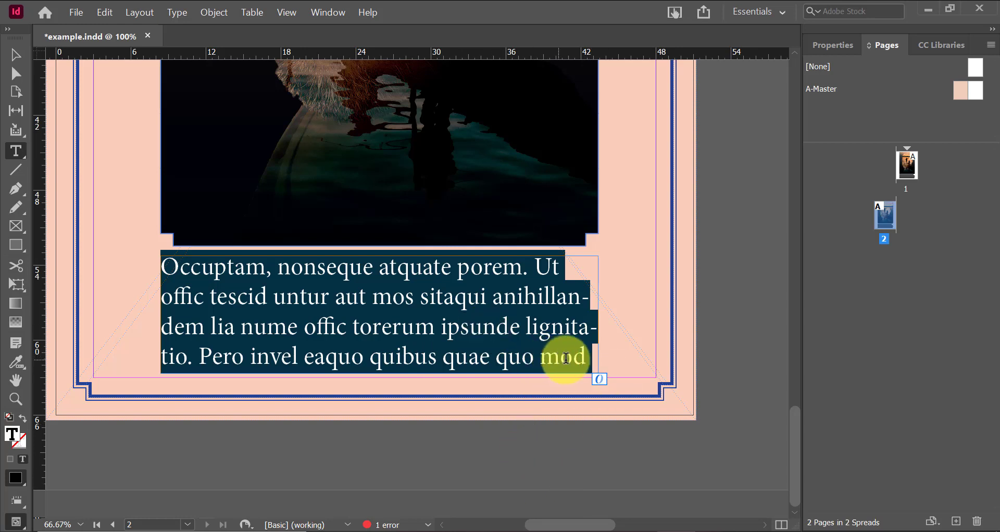
- Switch back to the Selection tool
click(15, 55)
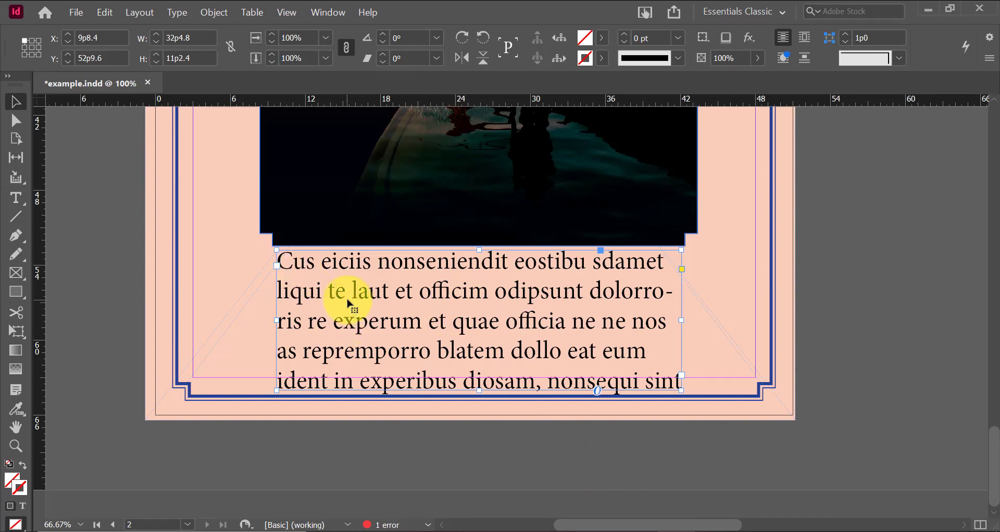
- Select page 2's whole paragraph with the Type tool and step the leading up to 30 pt
double_click(405, 273)
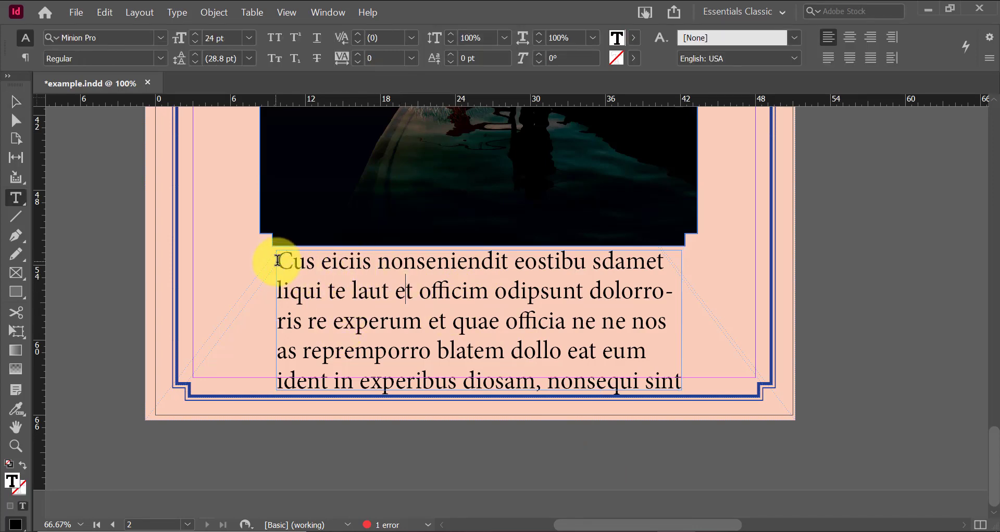
drag(279, 259, 633, 398)
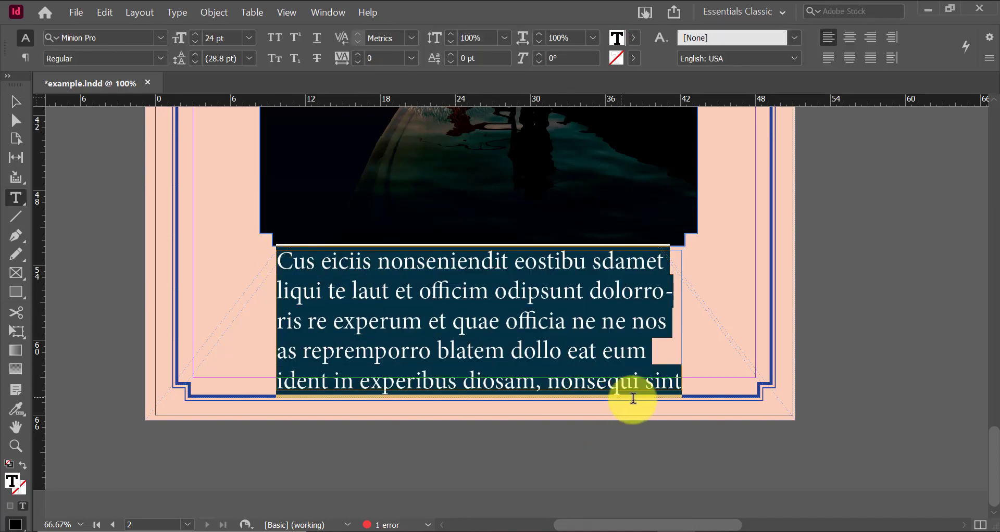
click(196, 53)
click(197, 55)
- Try leading values of 60, 48 and 10 pt, settling on 30 pt
click(250, 58)
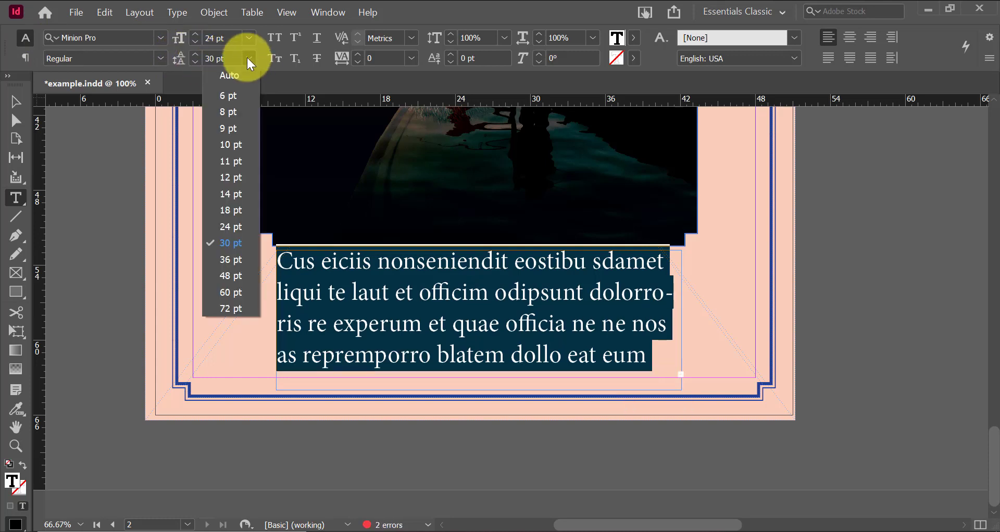
click(233, 295)
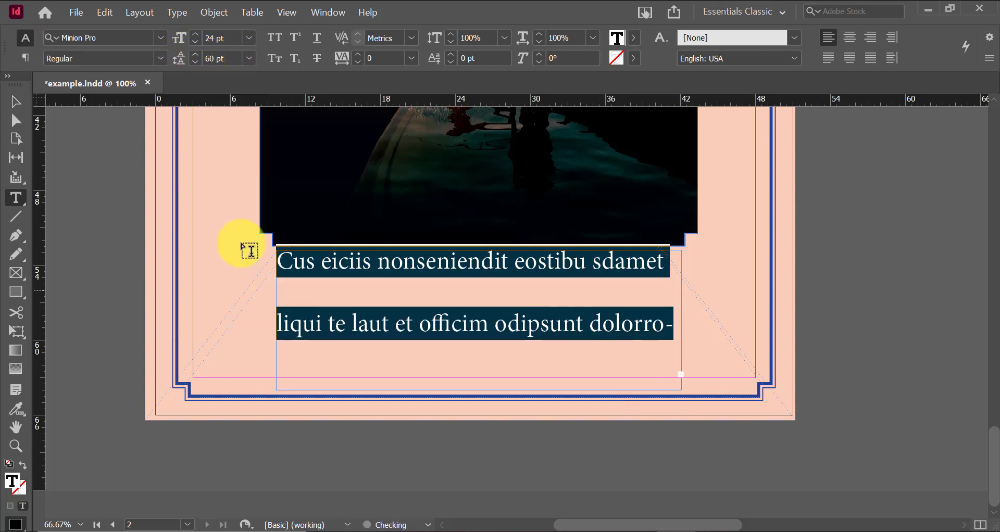
click(250, 58)
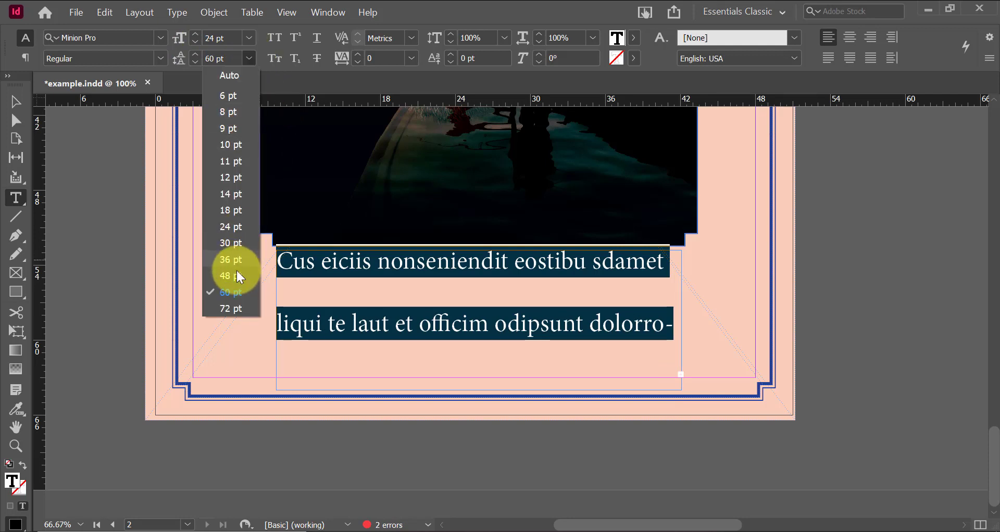
click(240, 275)
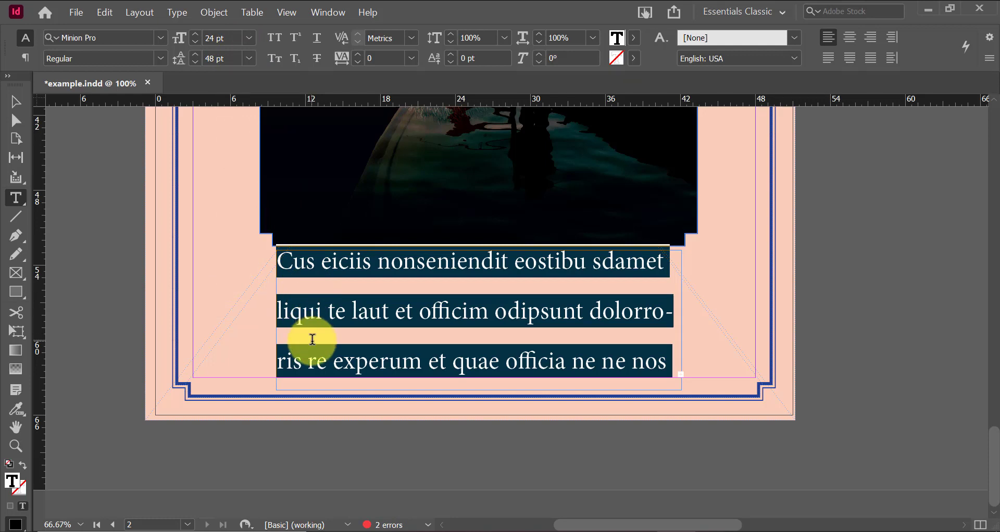
click(249, 58)
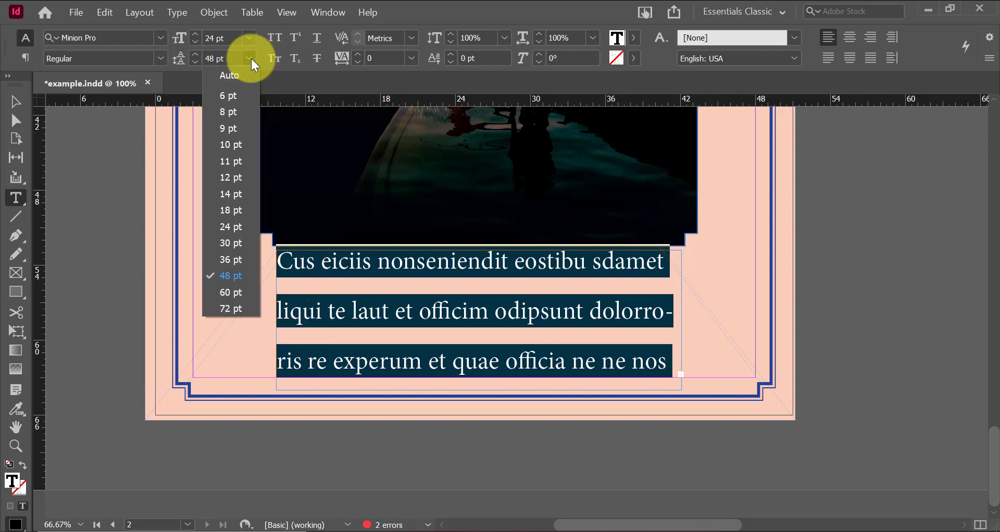
click(241, 151)
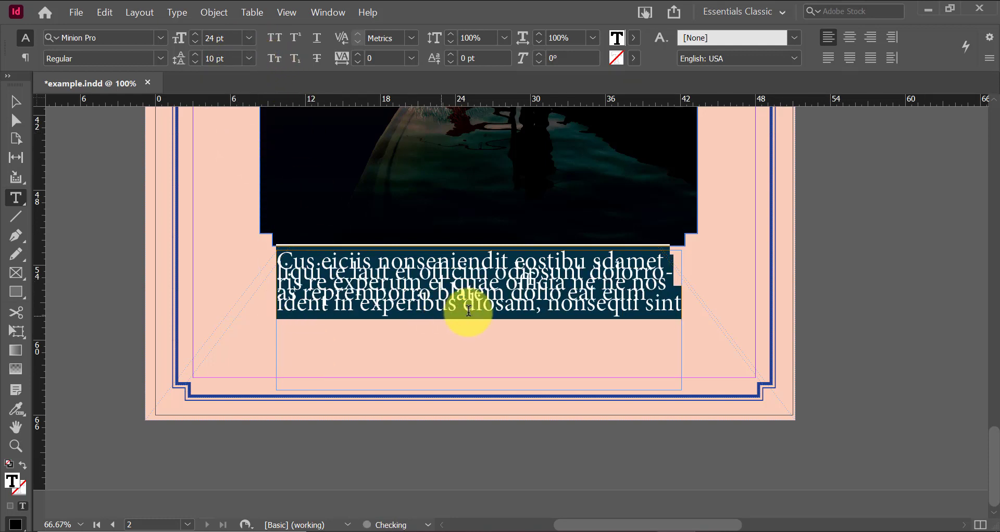
click(250, 58)
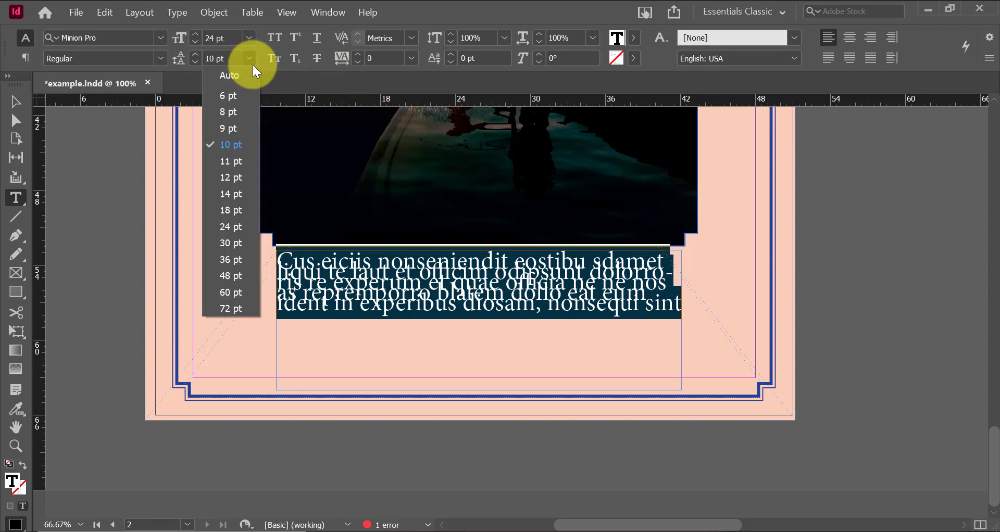
click(231, 243)
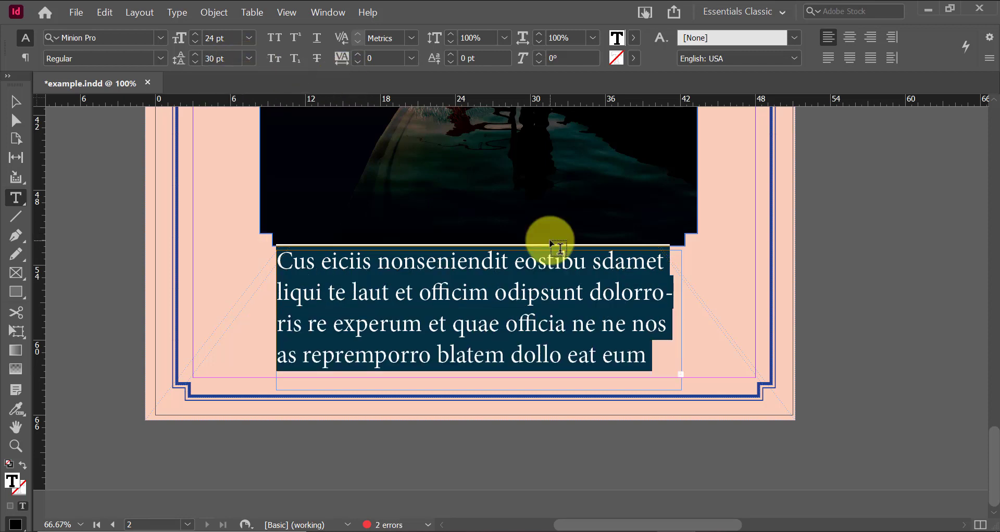